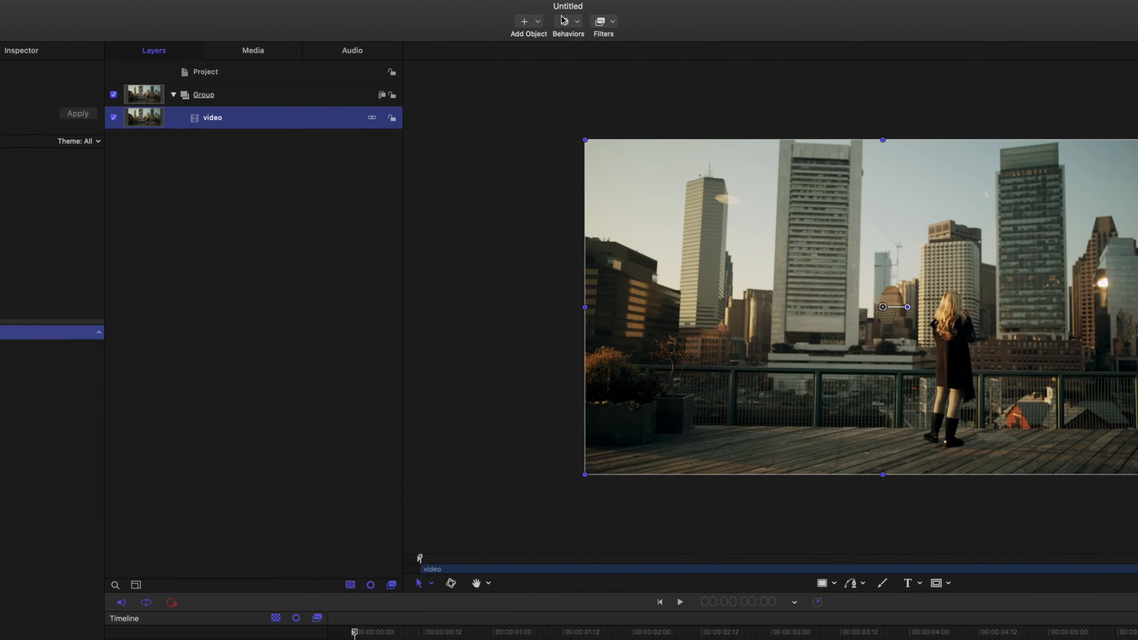
Apply the Motion Tracking behavior Stabilize to the video layer and show its settings in the Inspector
left_click(566, 16)
mouse_move(578, 54)
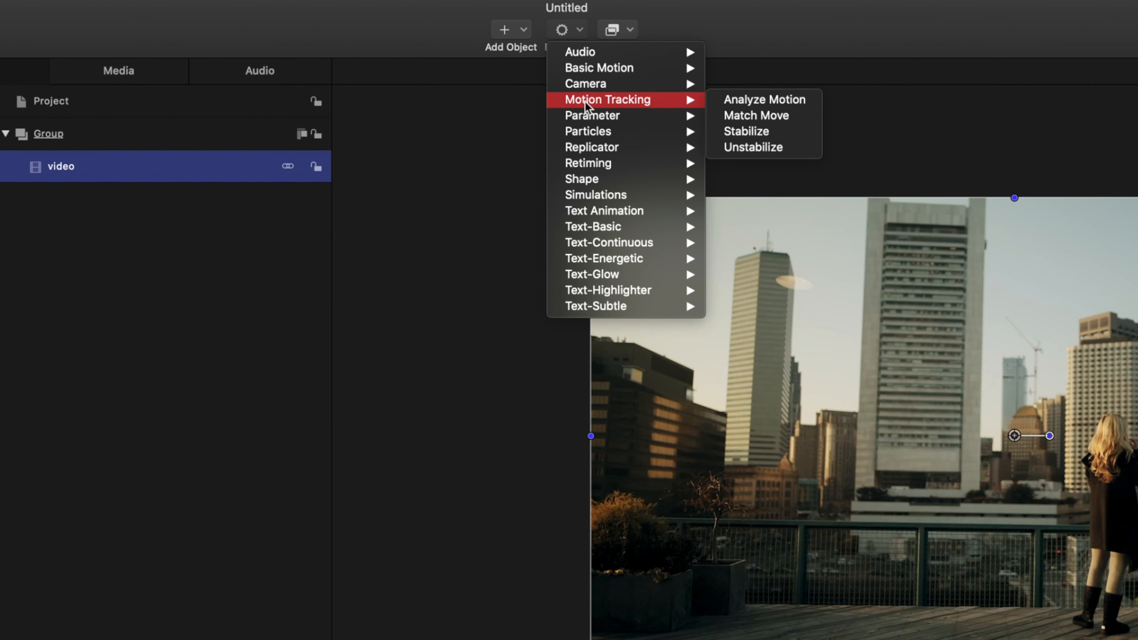
left_click(481, 167)
left_click(581, 25)
mouse_move(675, 95)
left_click(746, 132)
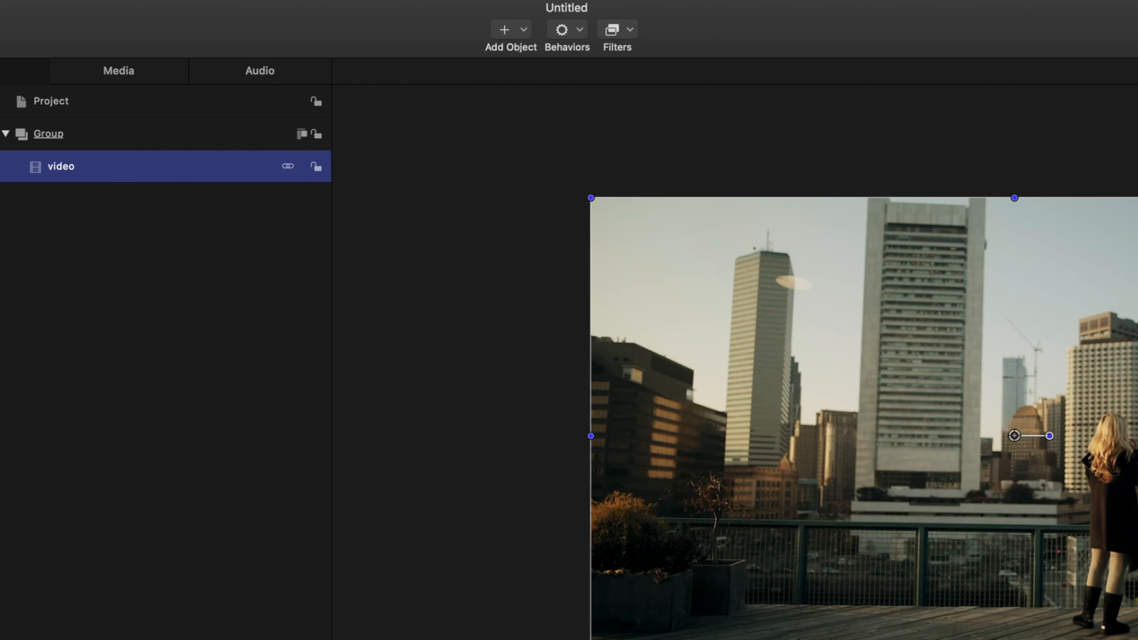
left_click(18, 79)
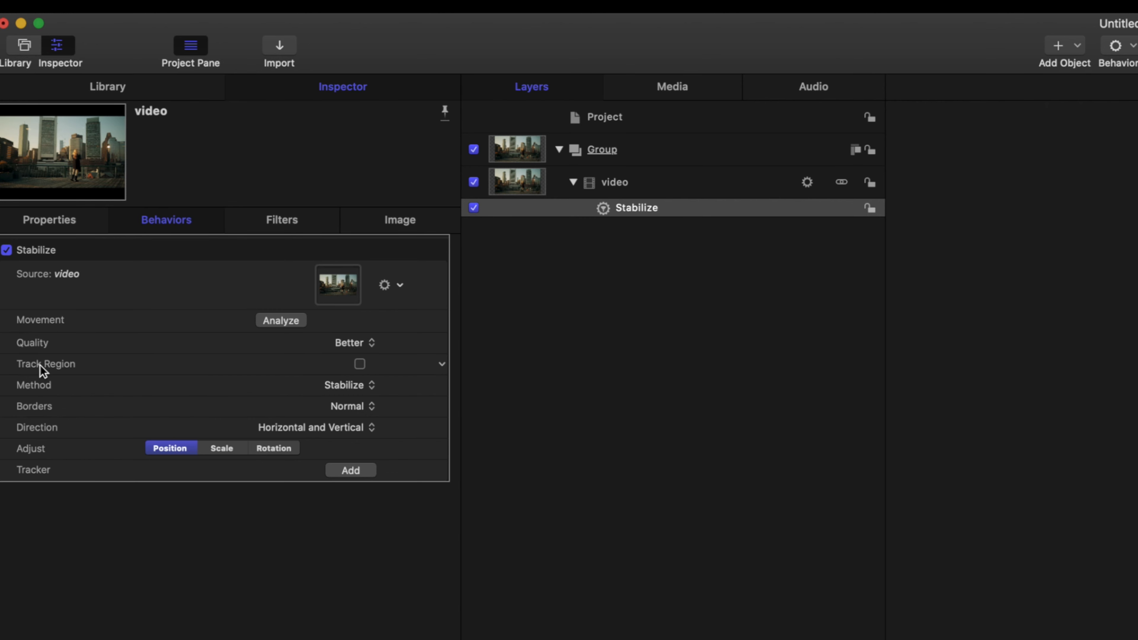
Enable Track Region and fit the region over the upper facade of the wide grey tower
left_click(360, 363)
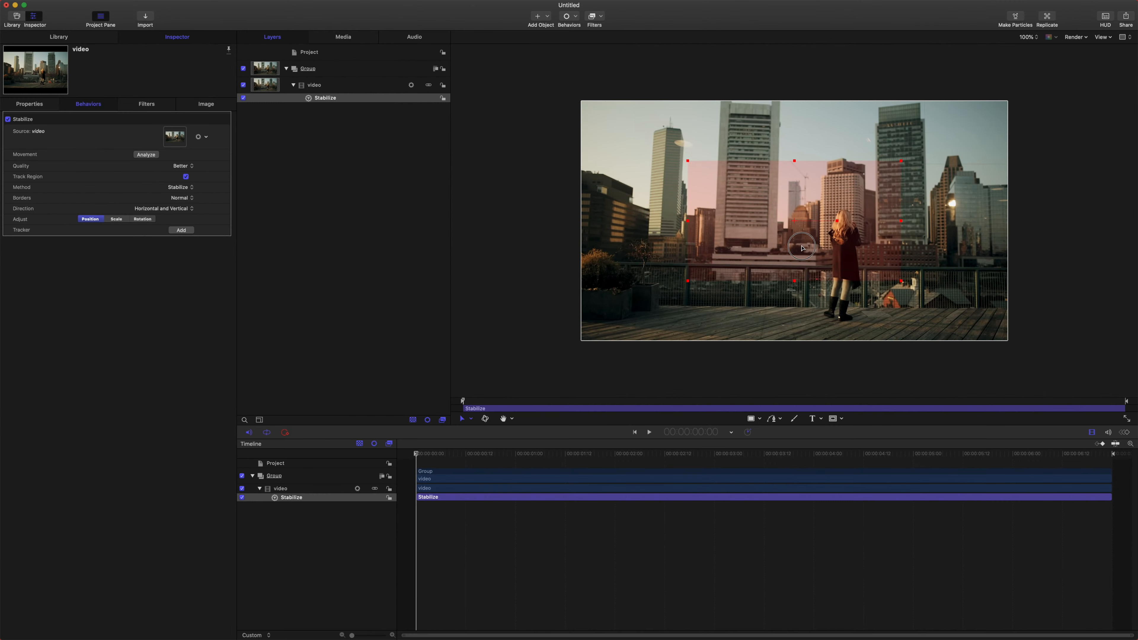
left_click_drag(801, 249, 747, 232)
left_click_drag(847, 141, 783, 187)
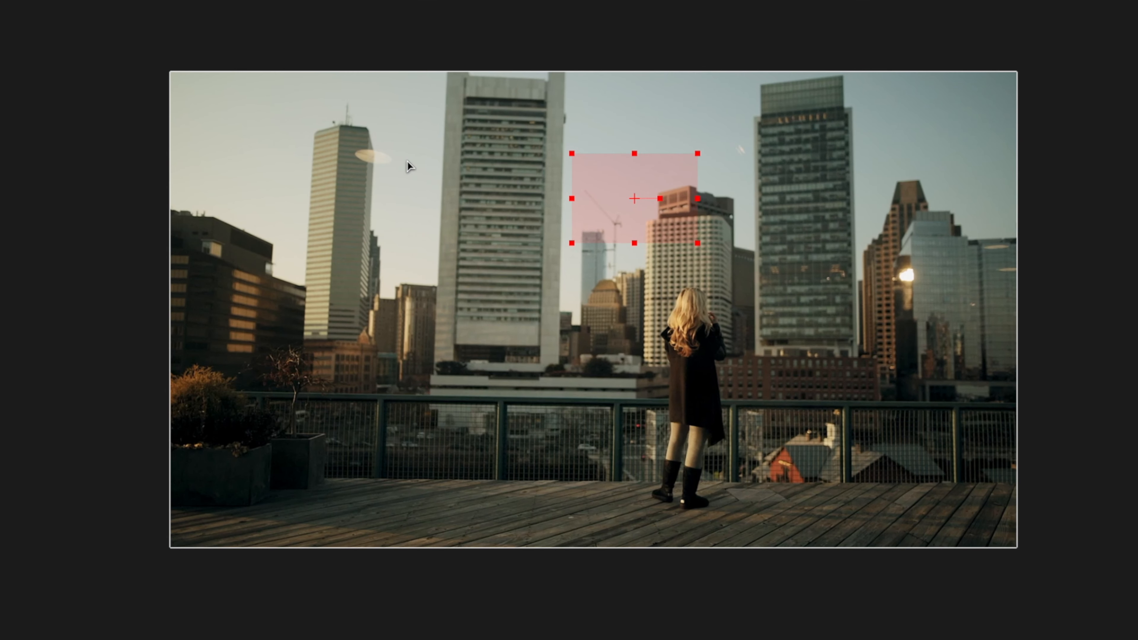
left_click_drag(334, 110, 385, 170)
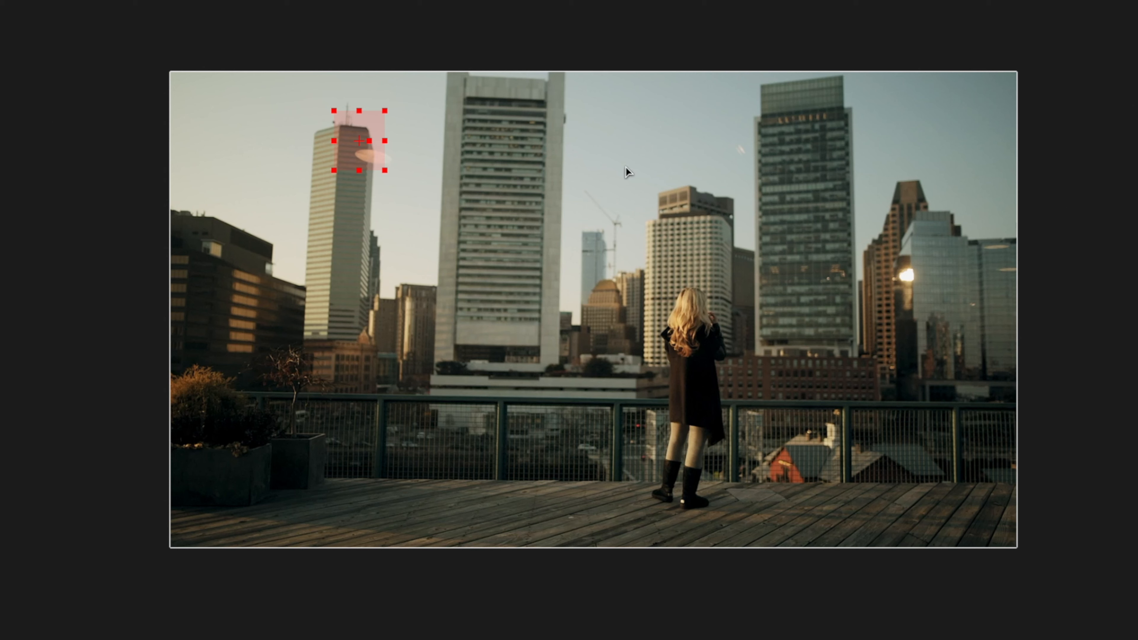
left_click_drag(462, 99, 550, 166)
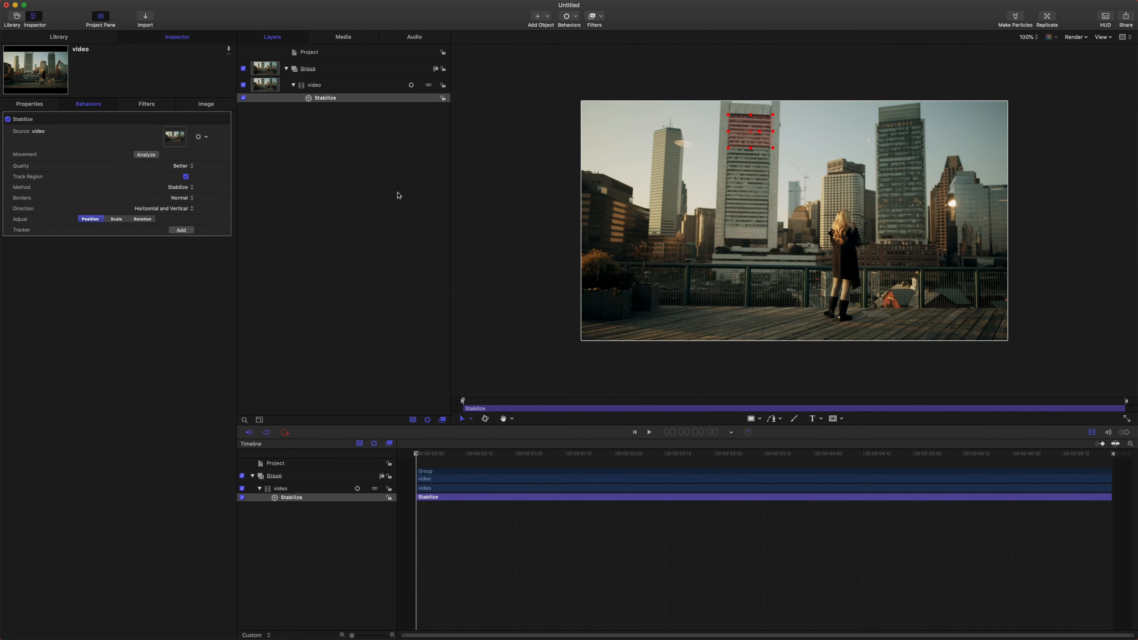
Analyze the video's movement and play the stabilized result from the start
left_click(150, 157)
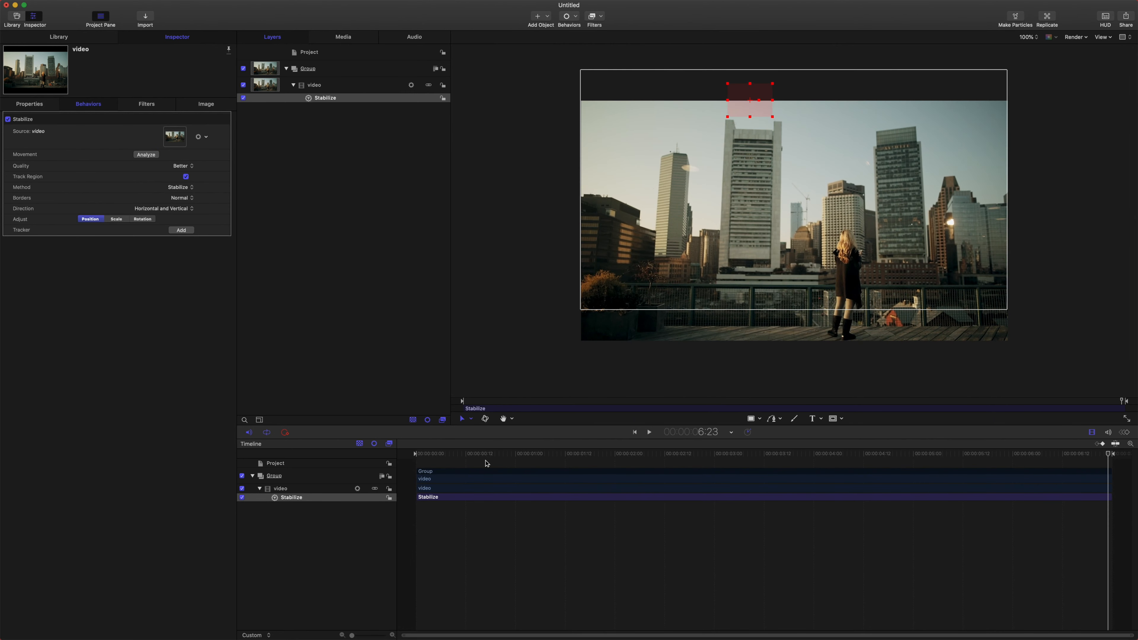
left_click_drag(487, 463, 368, 455)
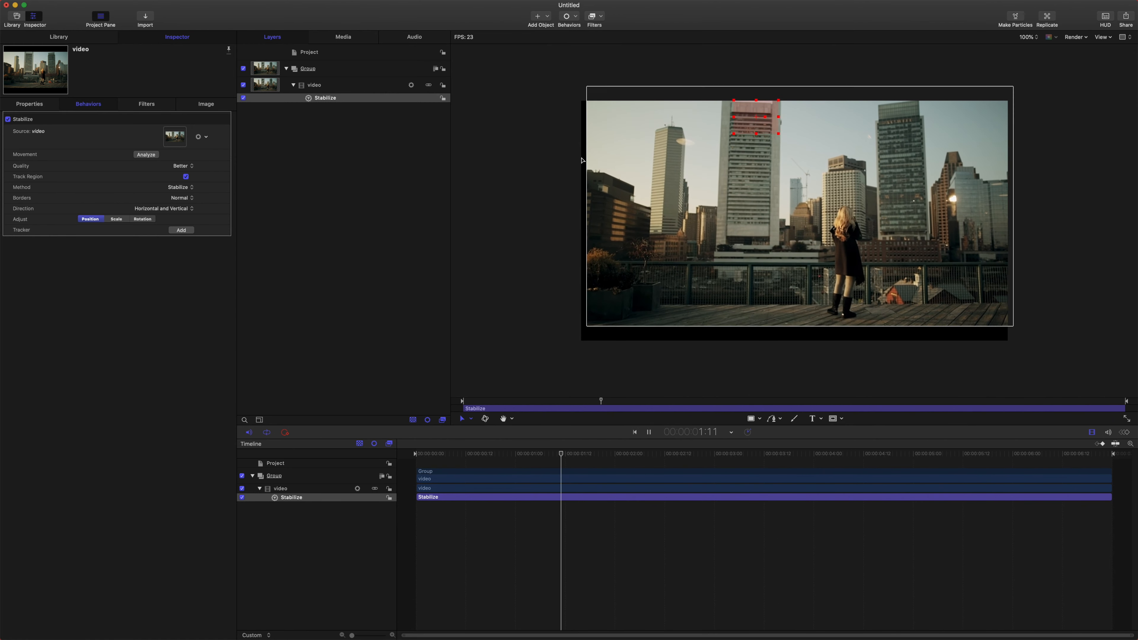
key("space")
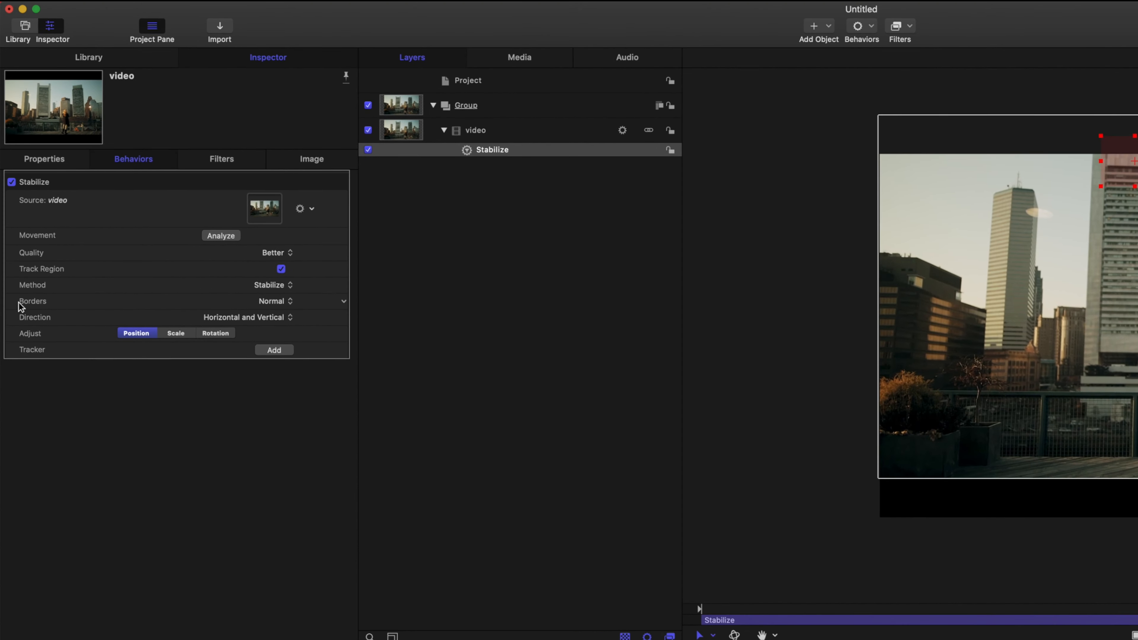
Set the Stabilize Borders option to Zoom and scrub through the clip back to its start
left_click(291, 301)
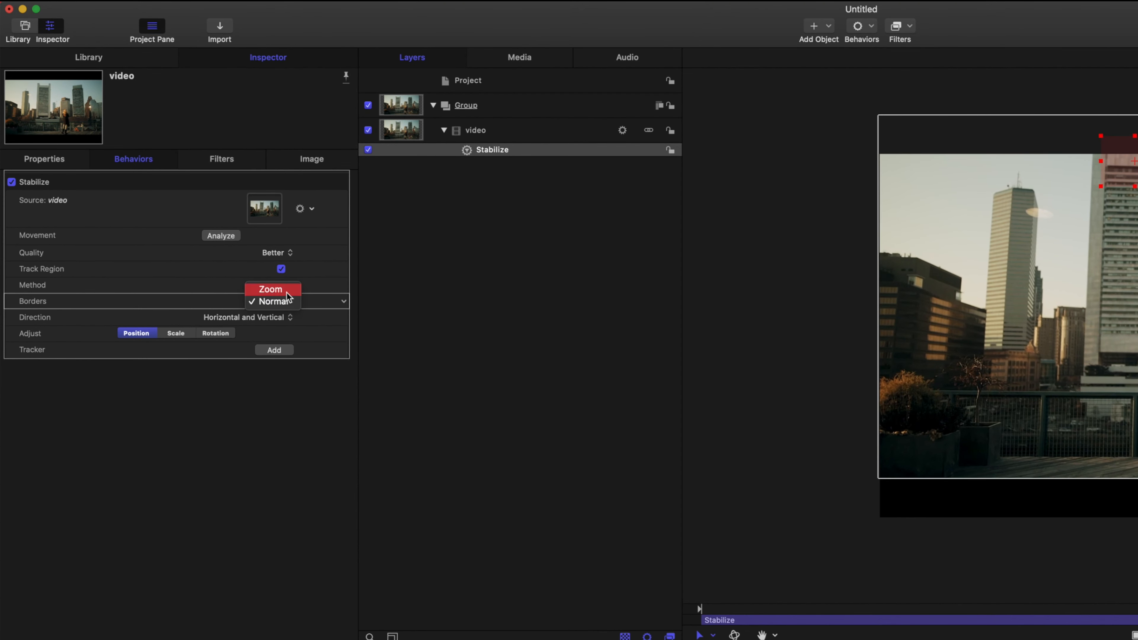
left_click(280, 287)
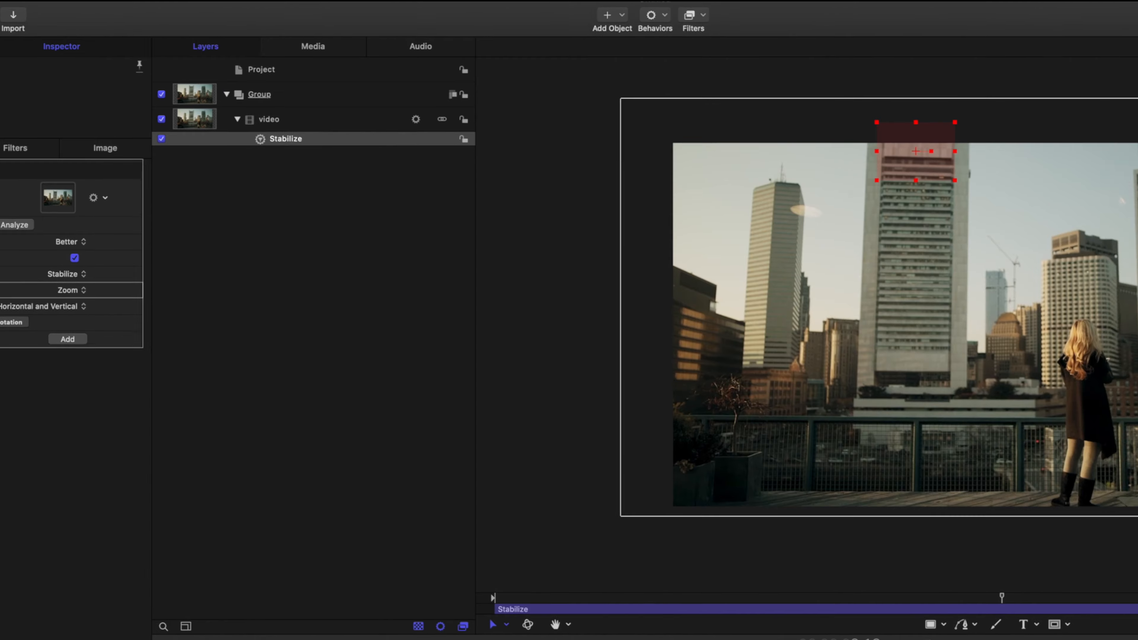
left_click_drag(761, 639, 31, 639)
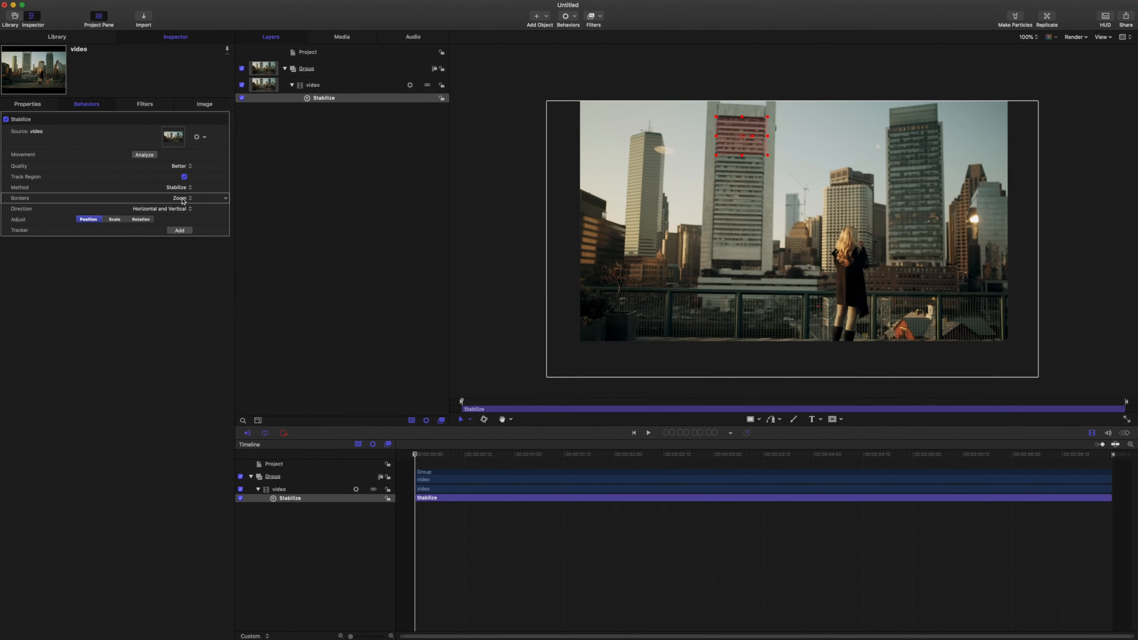
Switch Borders back to Normal and scrub through the clip to compare the frame edges
left_click(181, 197)
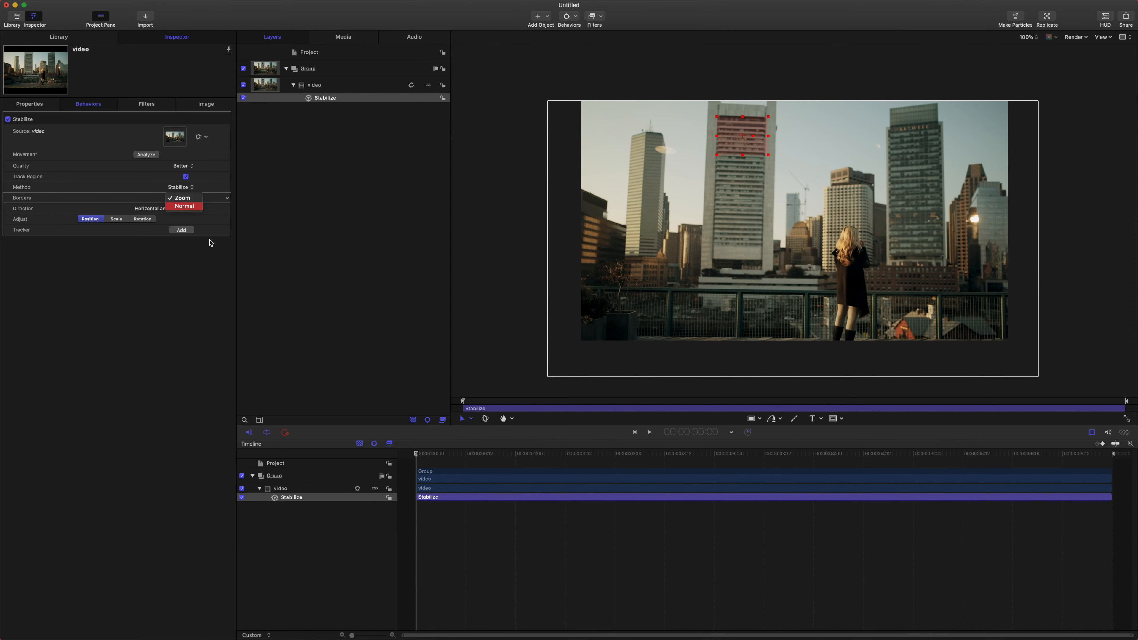
left_click(184, 205)
left_click_drag(478, 460, 908, 462)
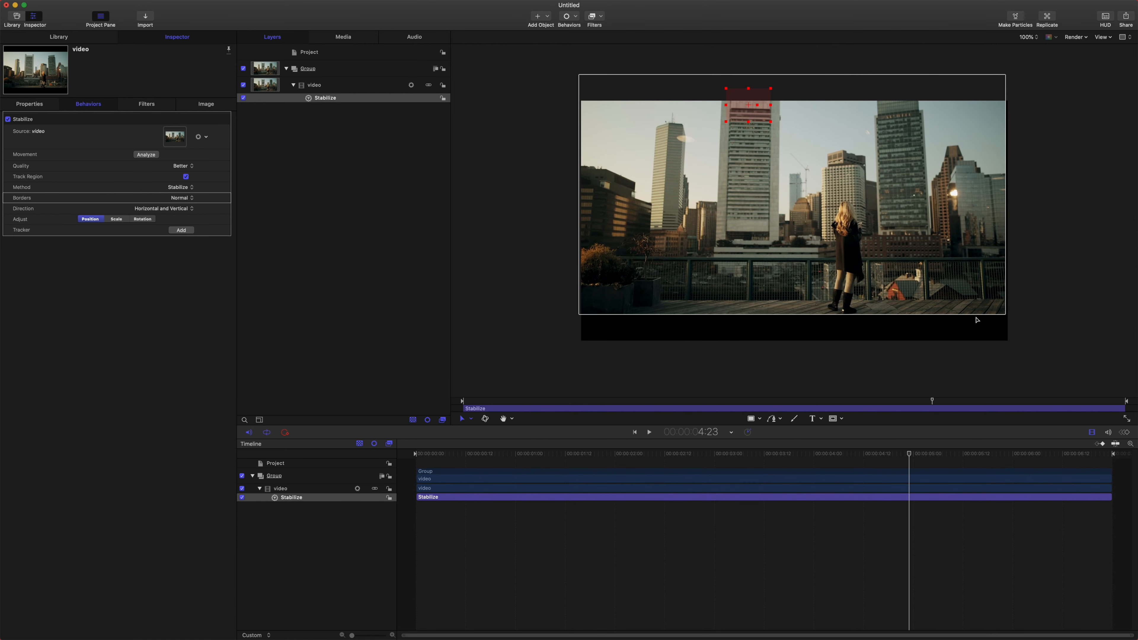
left_click_drag(916, 454, 381, 476)
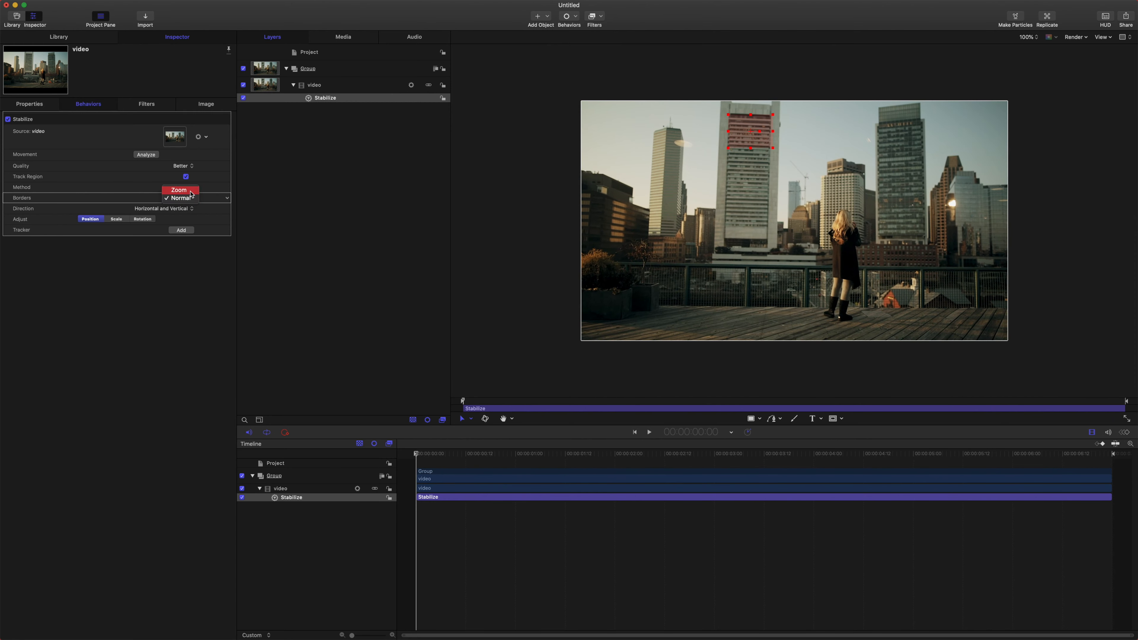
Set Borders to Zoom and the stabilization Method to Smooth, and scrub the clip to its start
left_click(188, 190)
left_click_drag(497, 457, 428, 493)
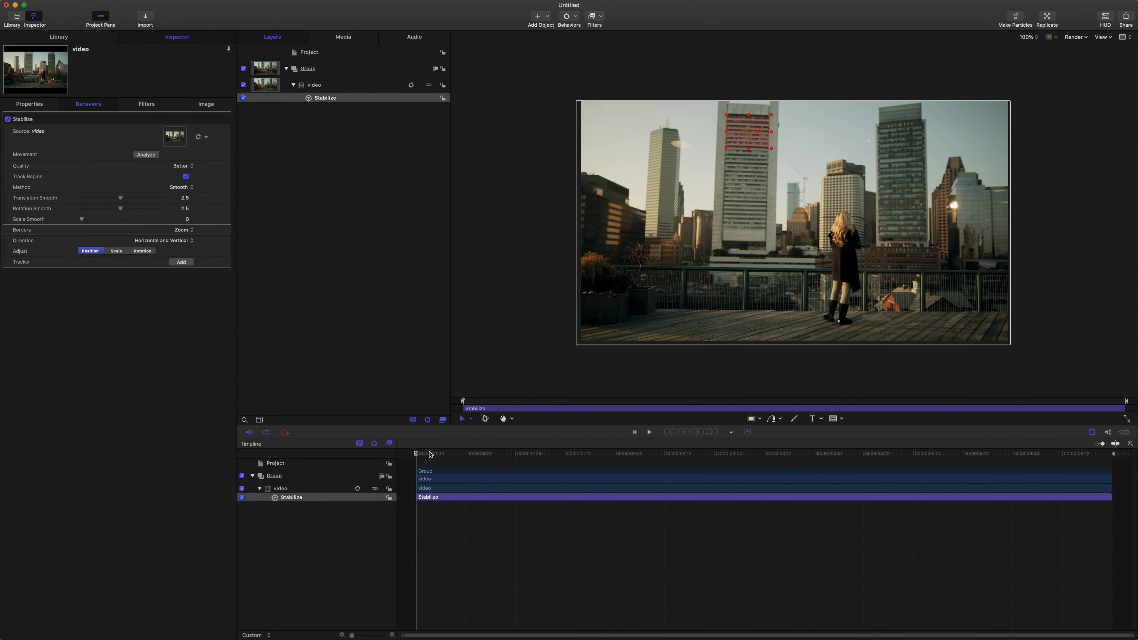
left_click_drag(430, 455, 341, 439)
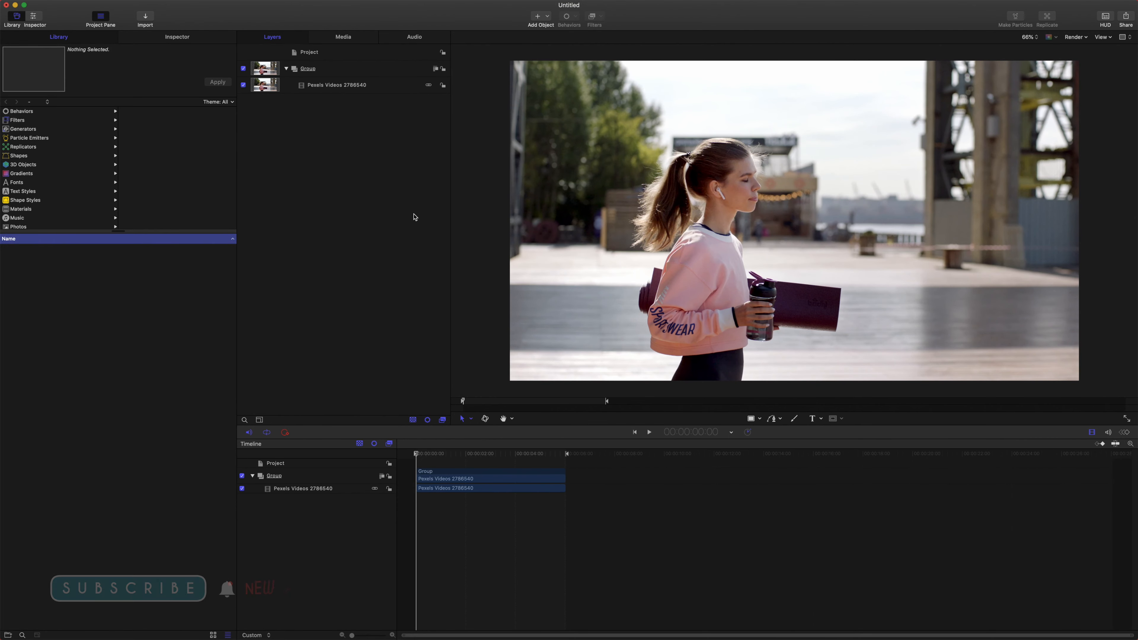
Apply the Stabilize behavior to the Pexels Videos 2786540 clip and show its settings in the Inspector
left_click(715, 199)
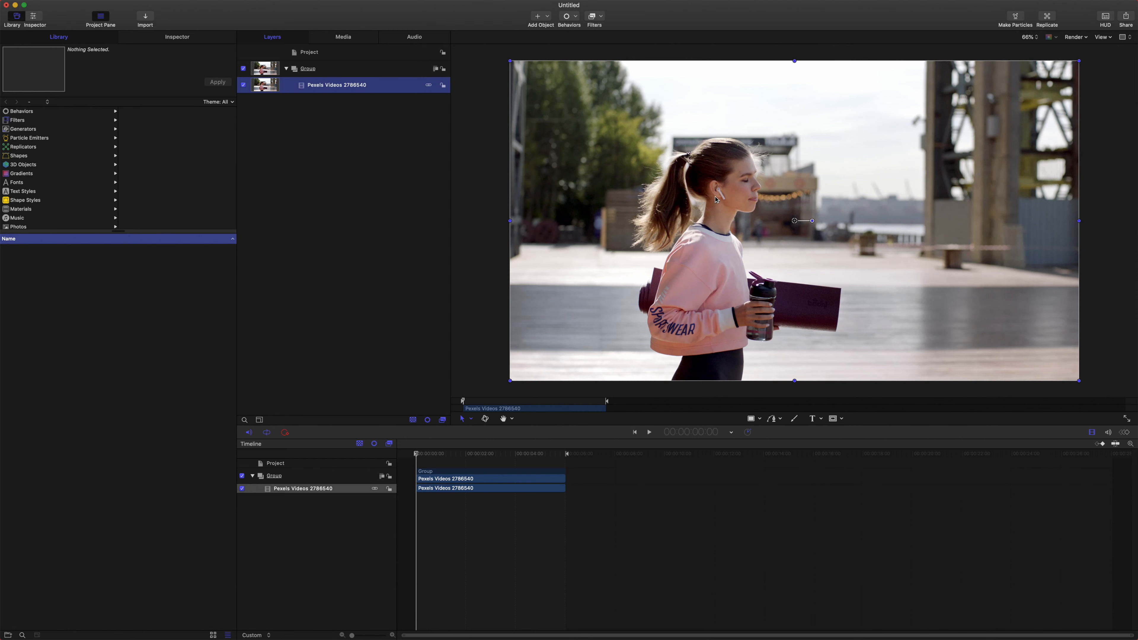
left_click(569, 17)
mouse_move(588, 53)
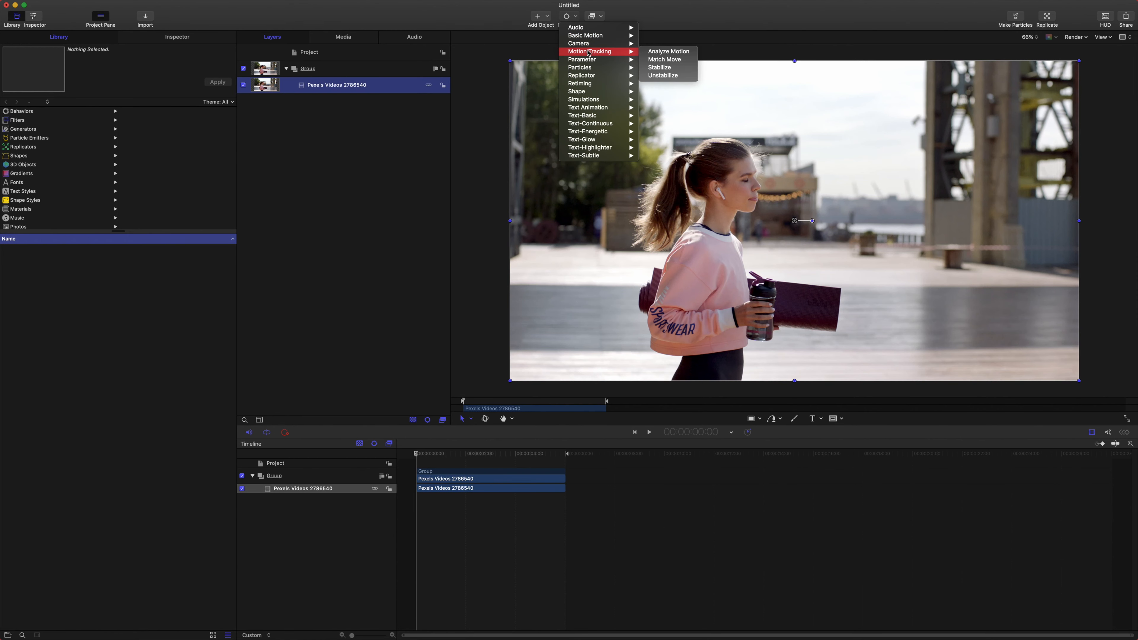
left_click(652, 68)
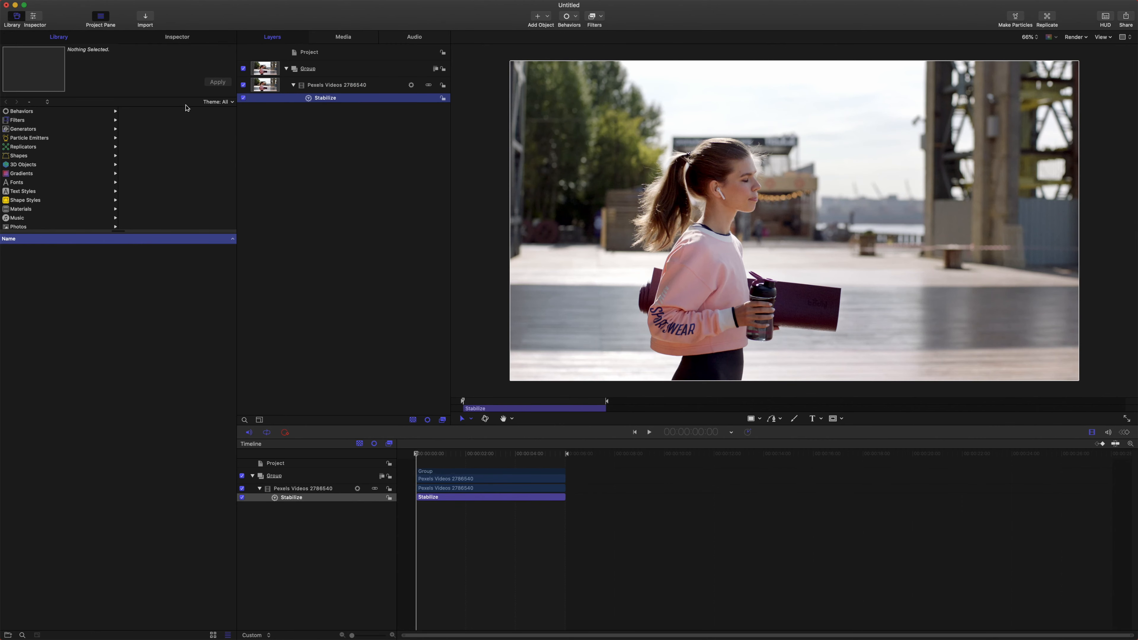
left_click(177, 38)
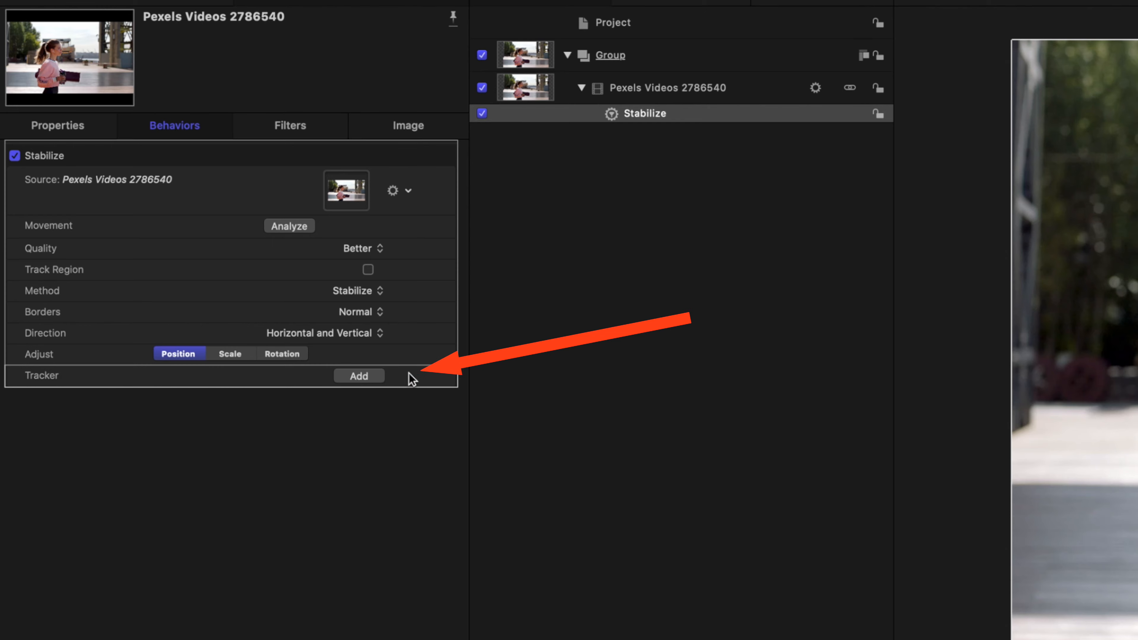
Add a tracker on the woman's earbud and analyze the clip's movement
left_click(359, 376)
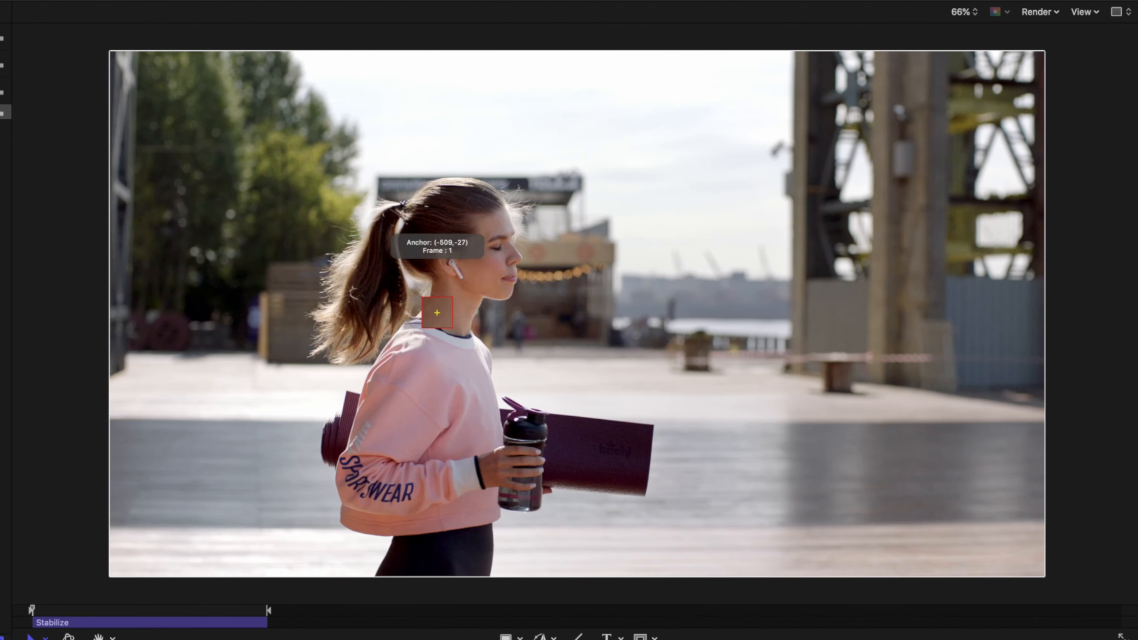
left_click_drag(437, 313, 450, 263)
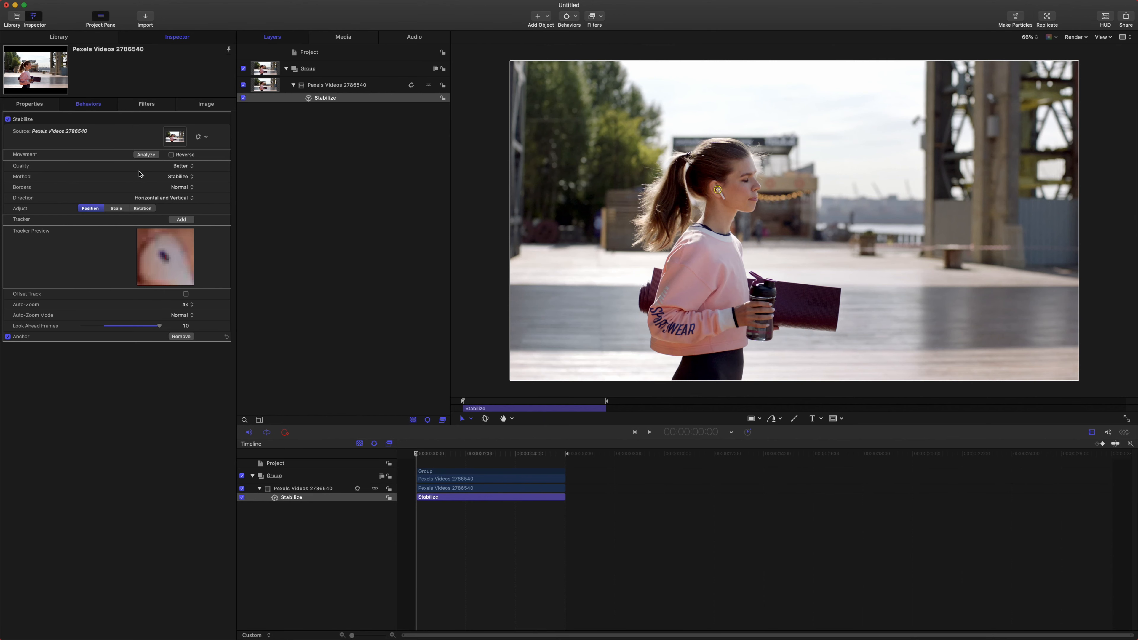
left_click(142, 155)
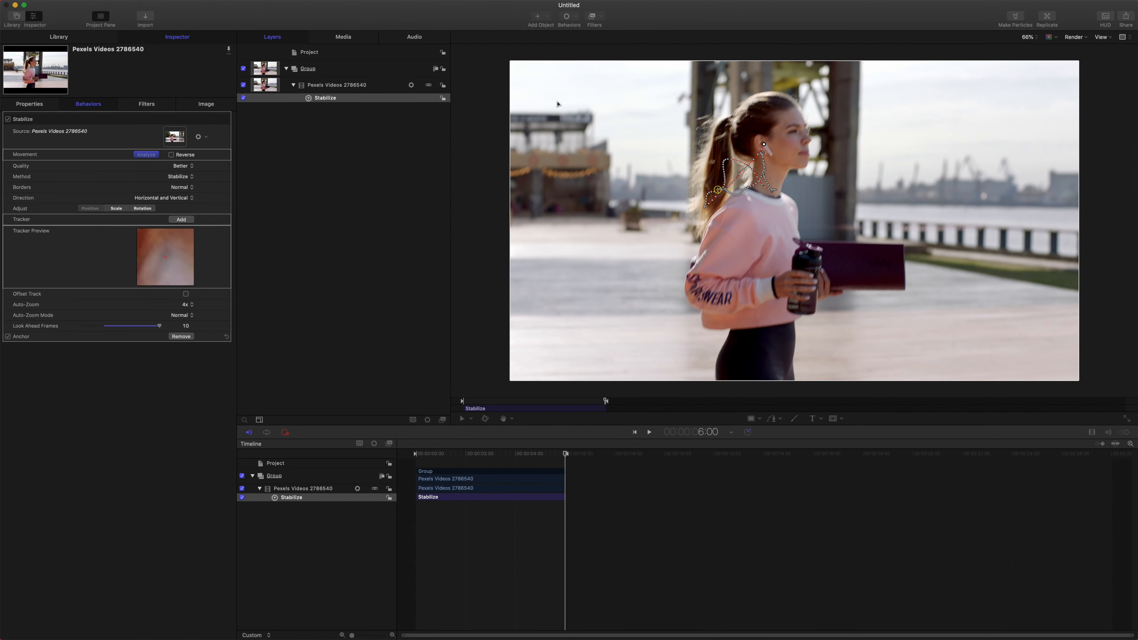
Play the tracked clip from the start to check how steady the woman's head stays
left_click_drag(565, 454, 355, 447)
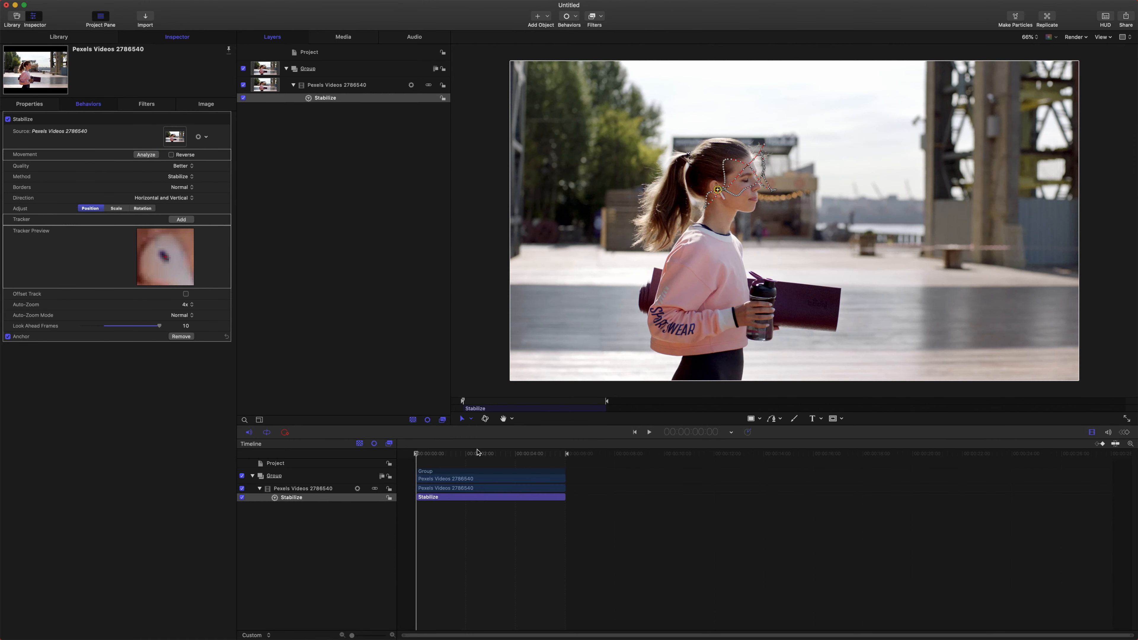
left_click_drag(456, 451, 368, 450)
left_click(415, 449)
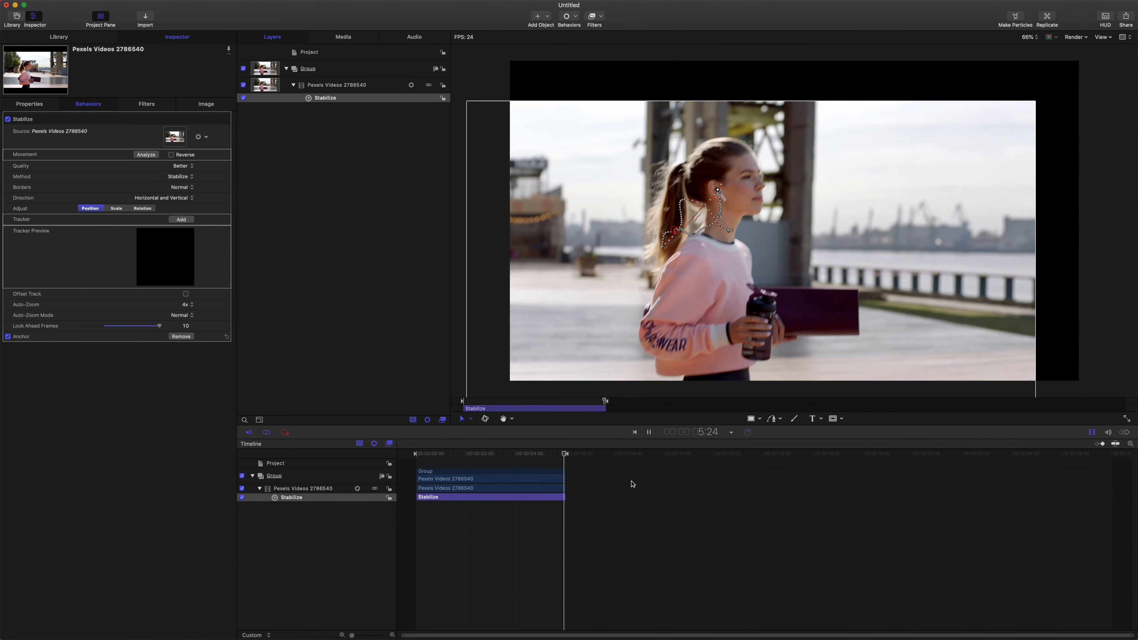
Set the Stabilize behavior's Borders to Zoom and preview the clip from the start
left_click_drag(436, 453, 298, 317)
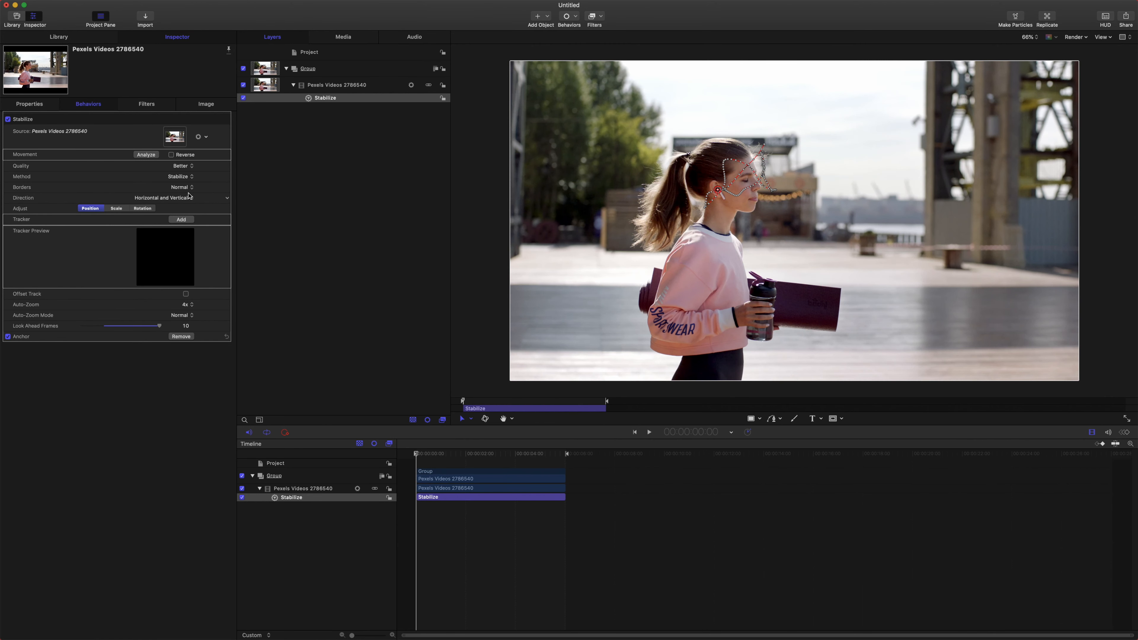
key("space")
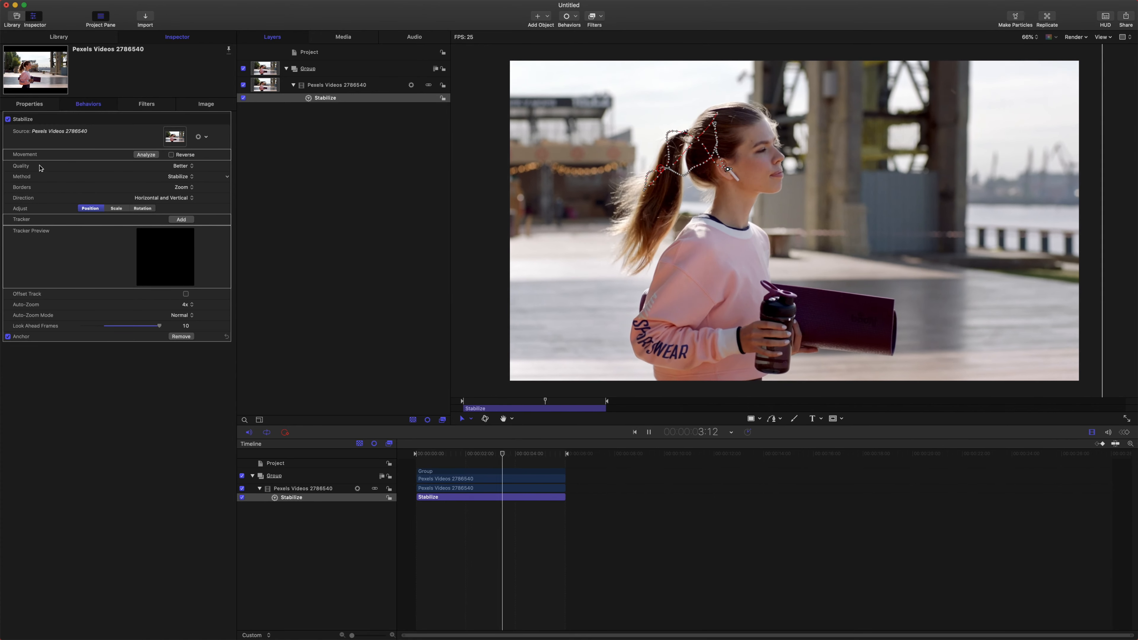
left_click_drag(500, 456, 408, 464)
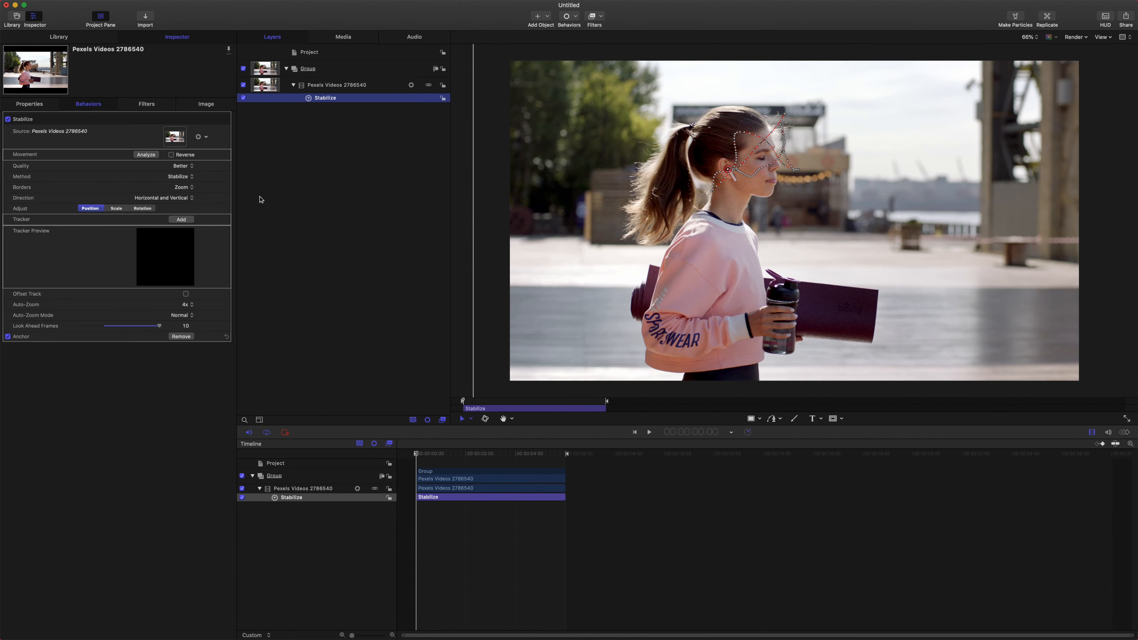
Delete the clip's Stabilize behavior and apply the Motion Tracking behavior Analyze Motion in its place
key("Delete")
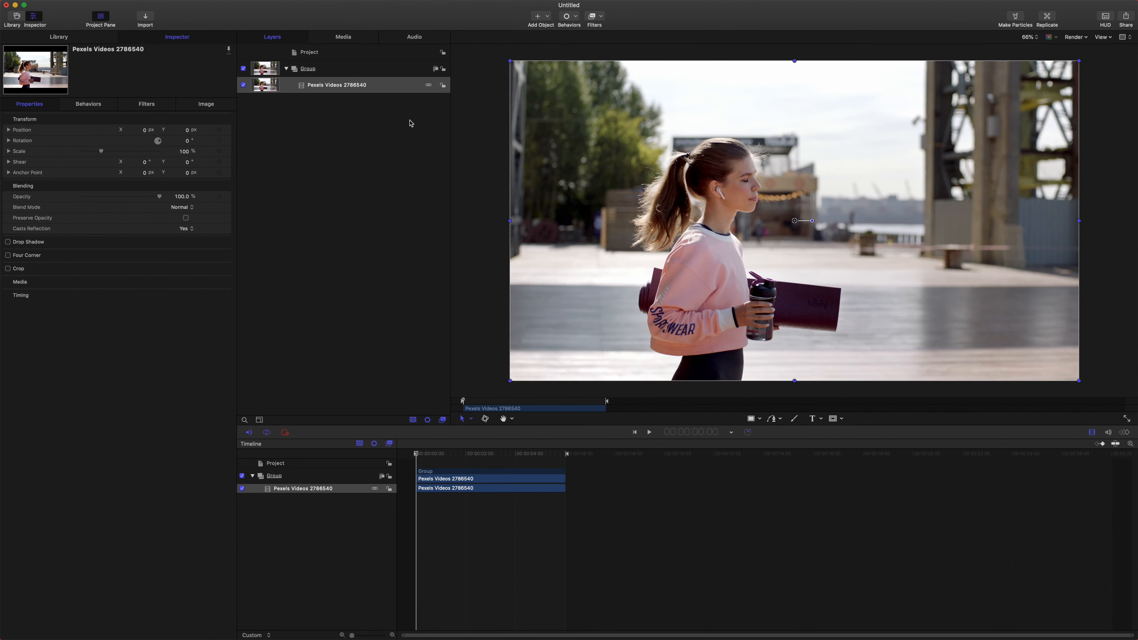
left_click(349, 120)
left_click(427, 88)
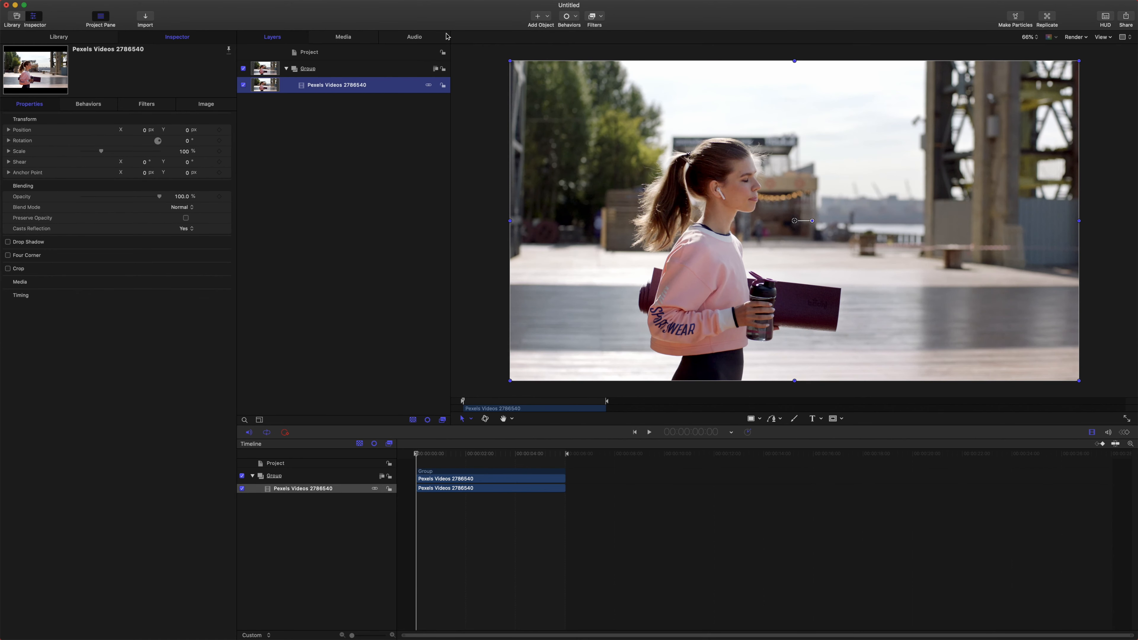
left_click(573, 19)
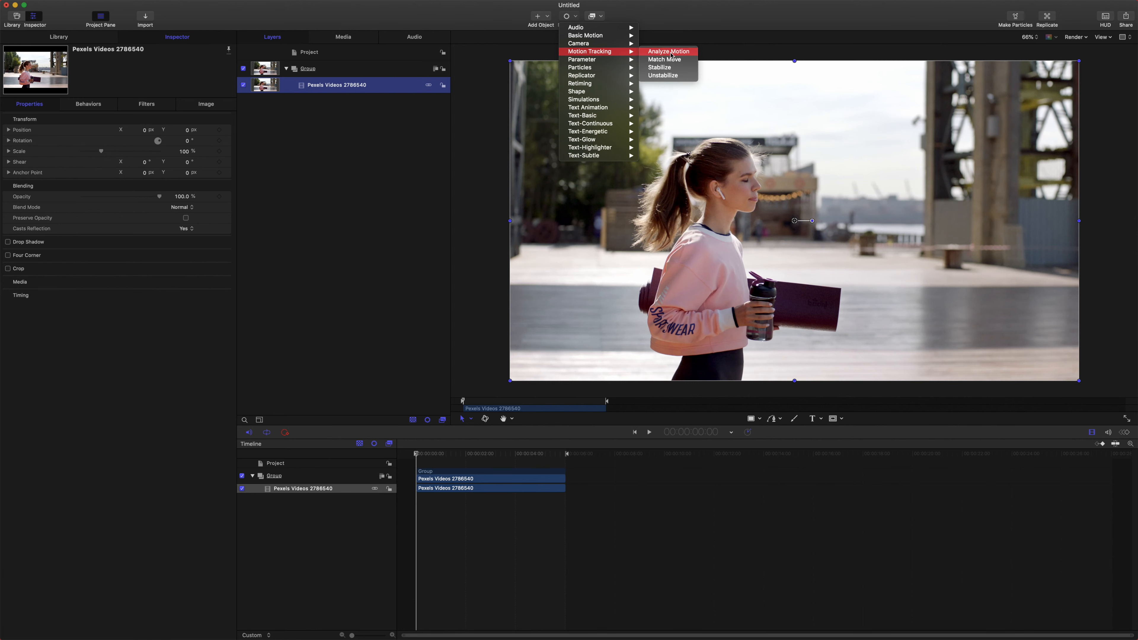
left_click(670, 53)
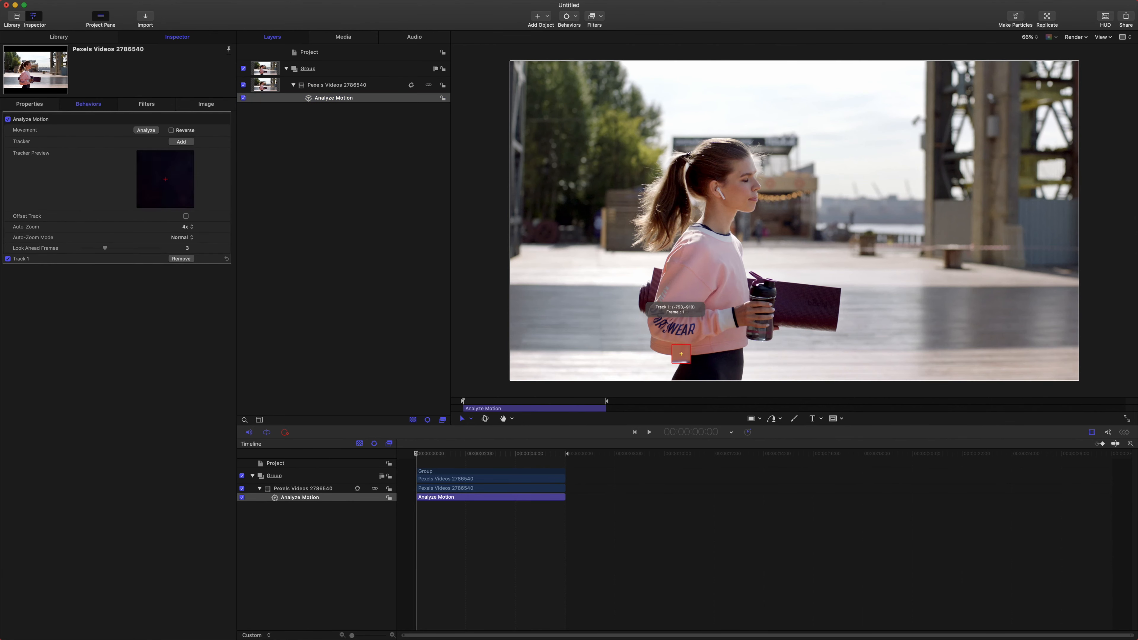
Place the Track 1 point on the wooden structure's lower corner behind the woman, and analyze the motion until the point leaves the frame
left_click_drag(604, 459, 605, 251)
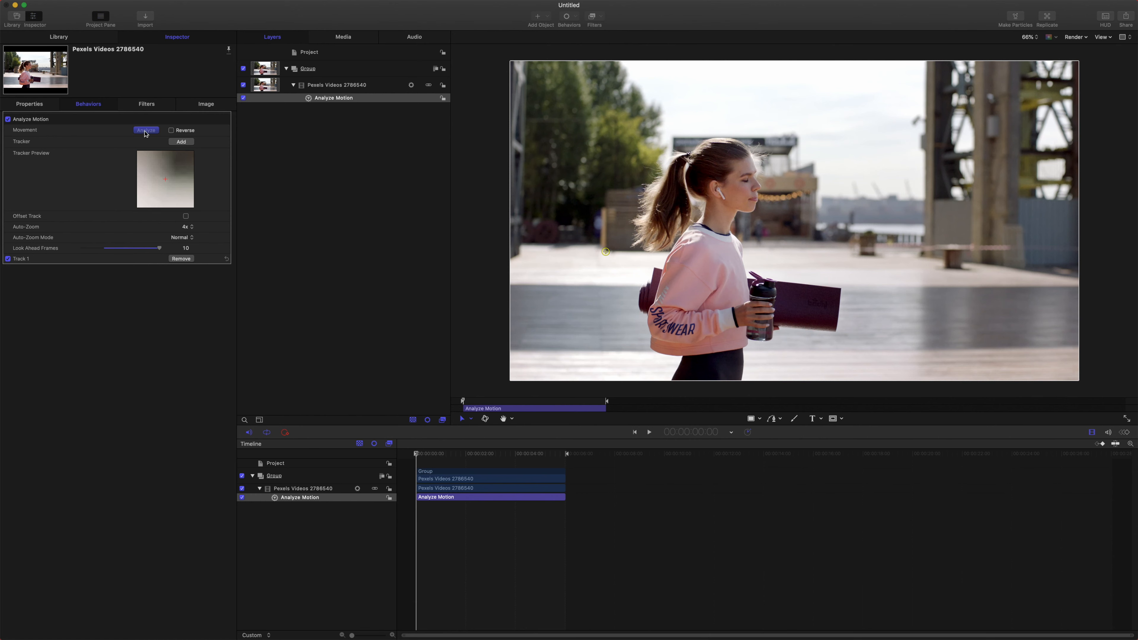
left_click(145, 131)
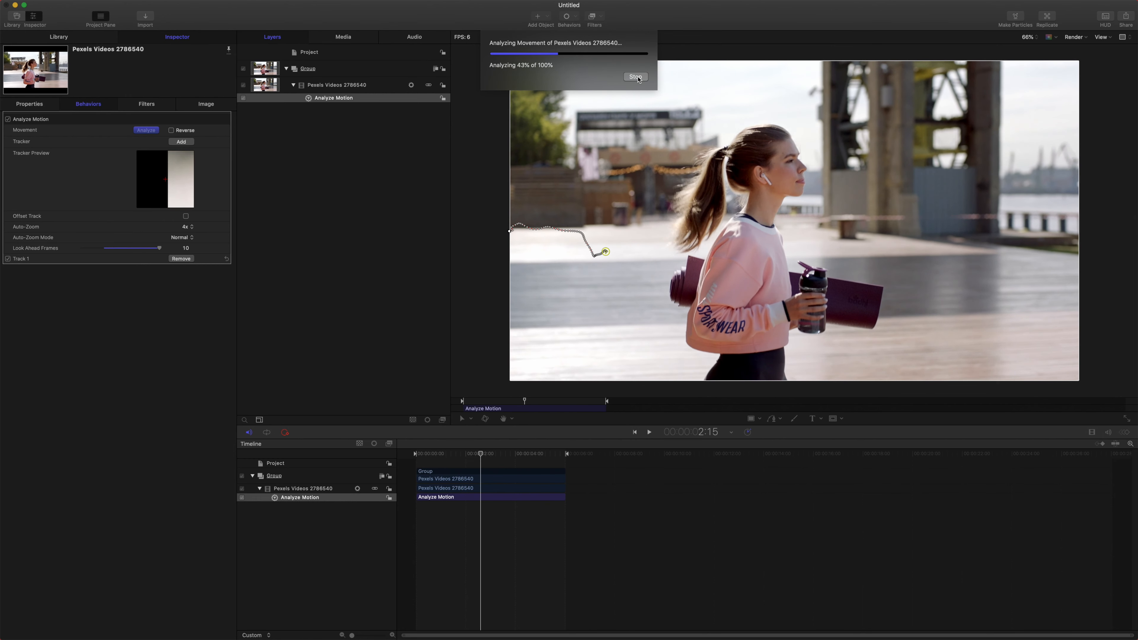
left_click(636, 77)
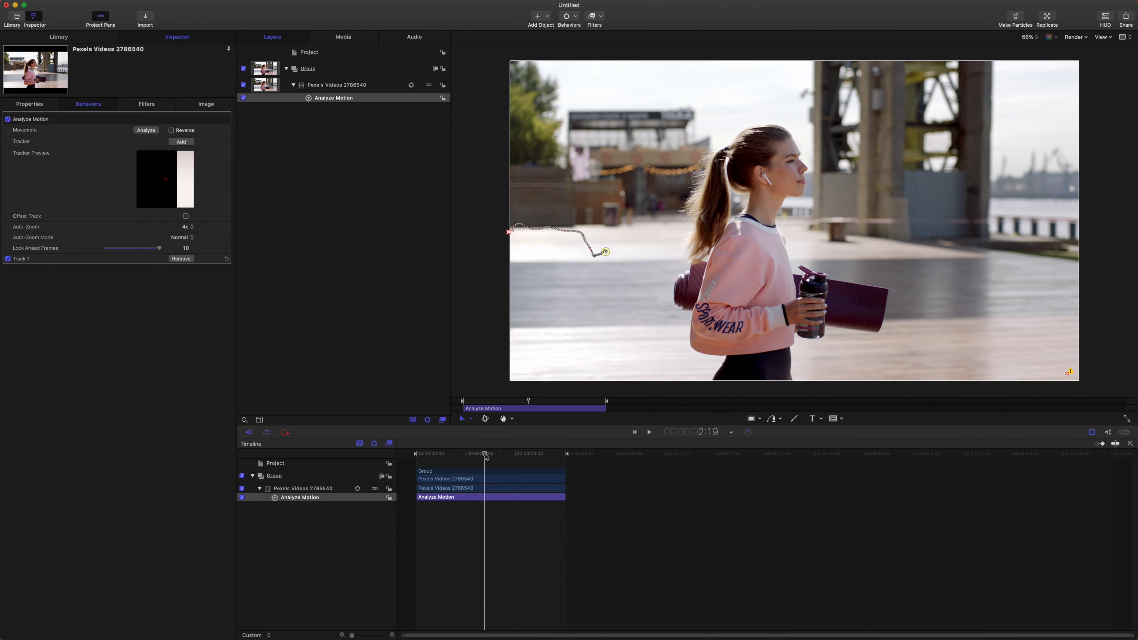